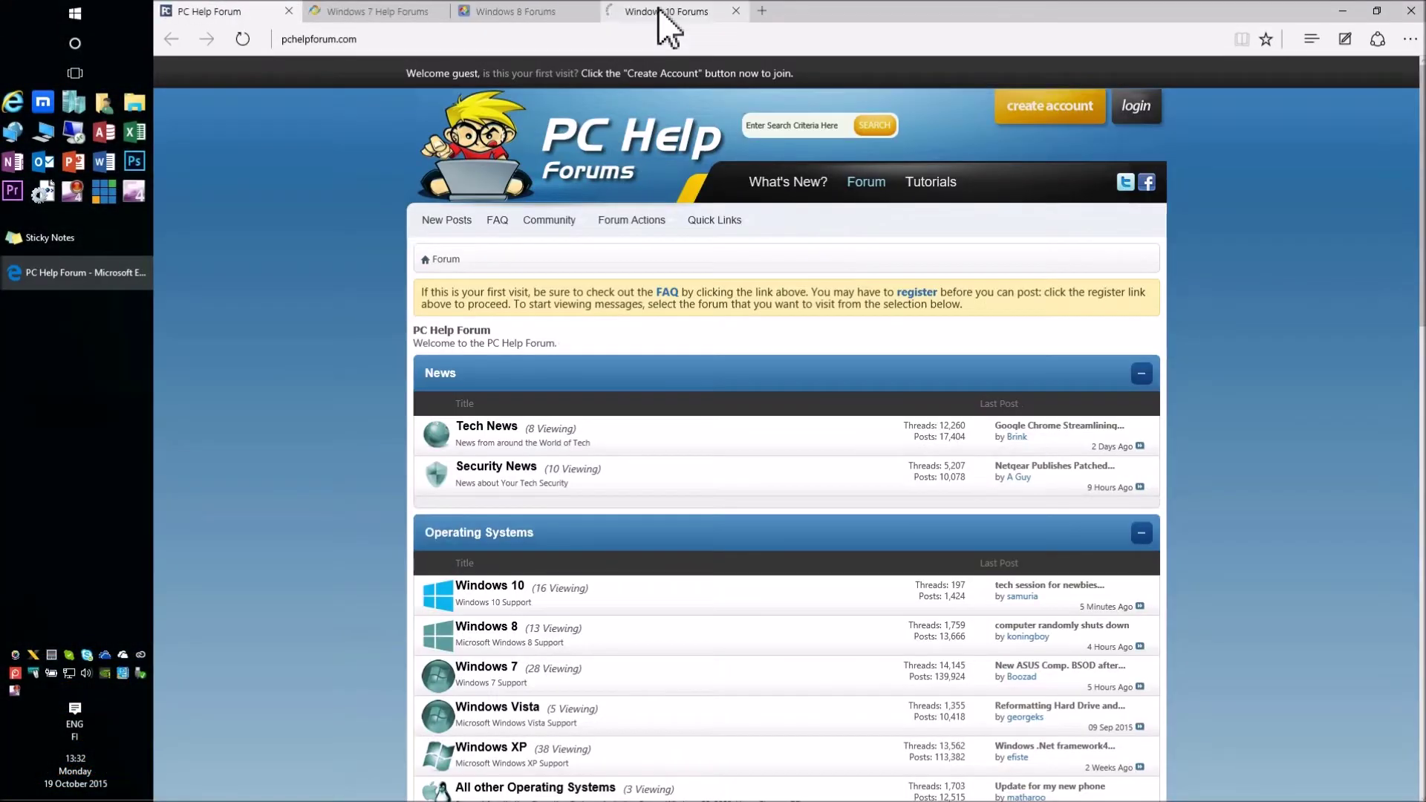
- Go from the Windows 10 Forums tab to the BSOD Posting Instructions thread and download dm_log_collector
click(668, 13)
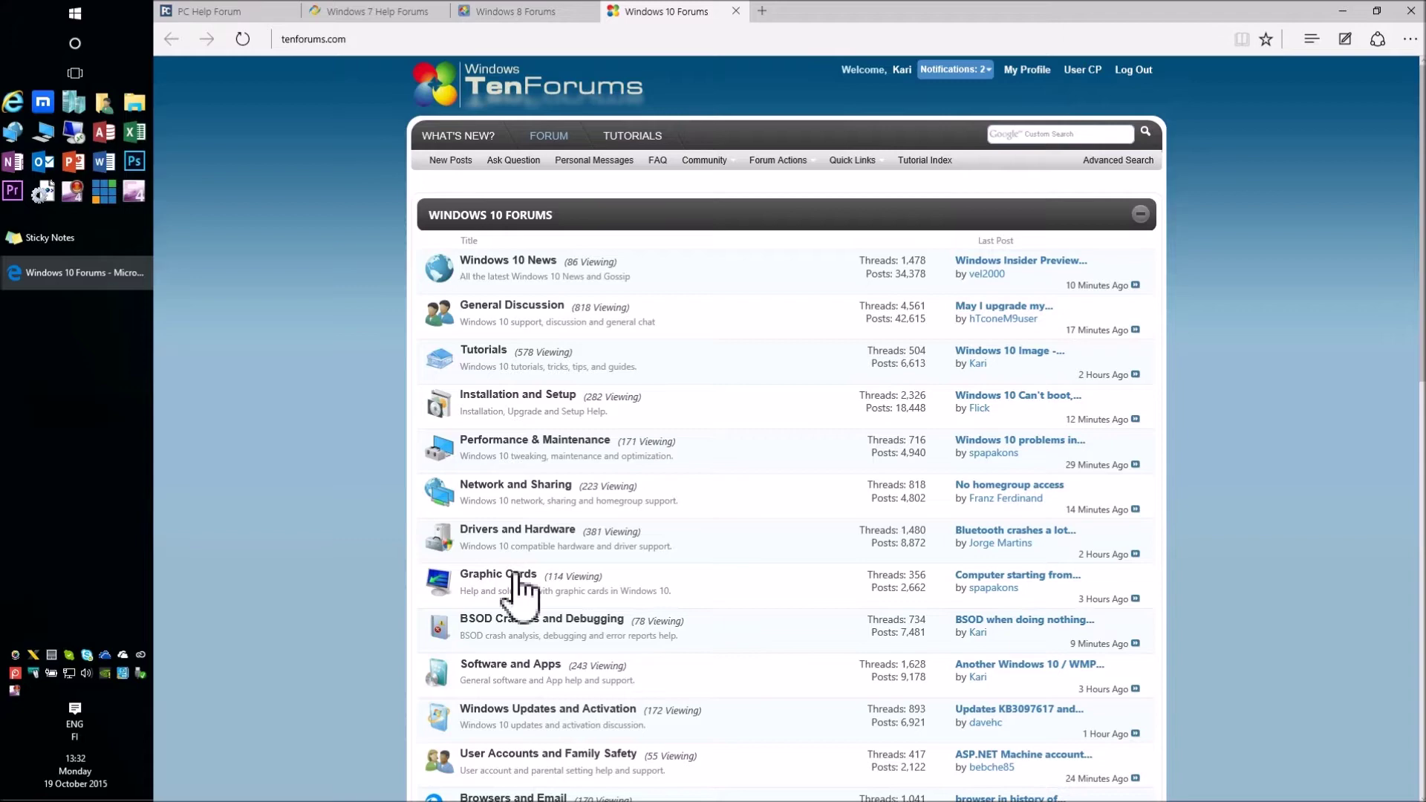
click(520, 630)
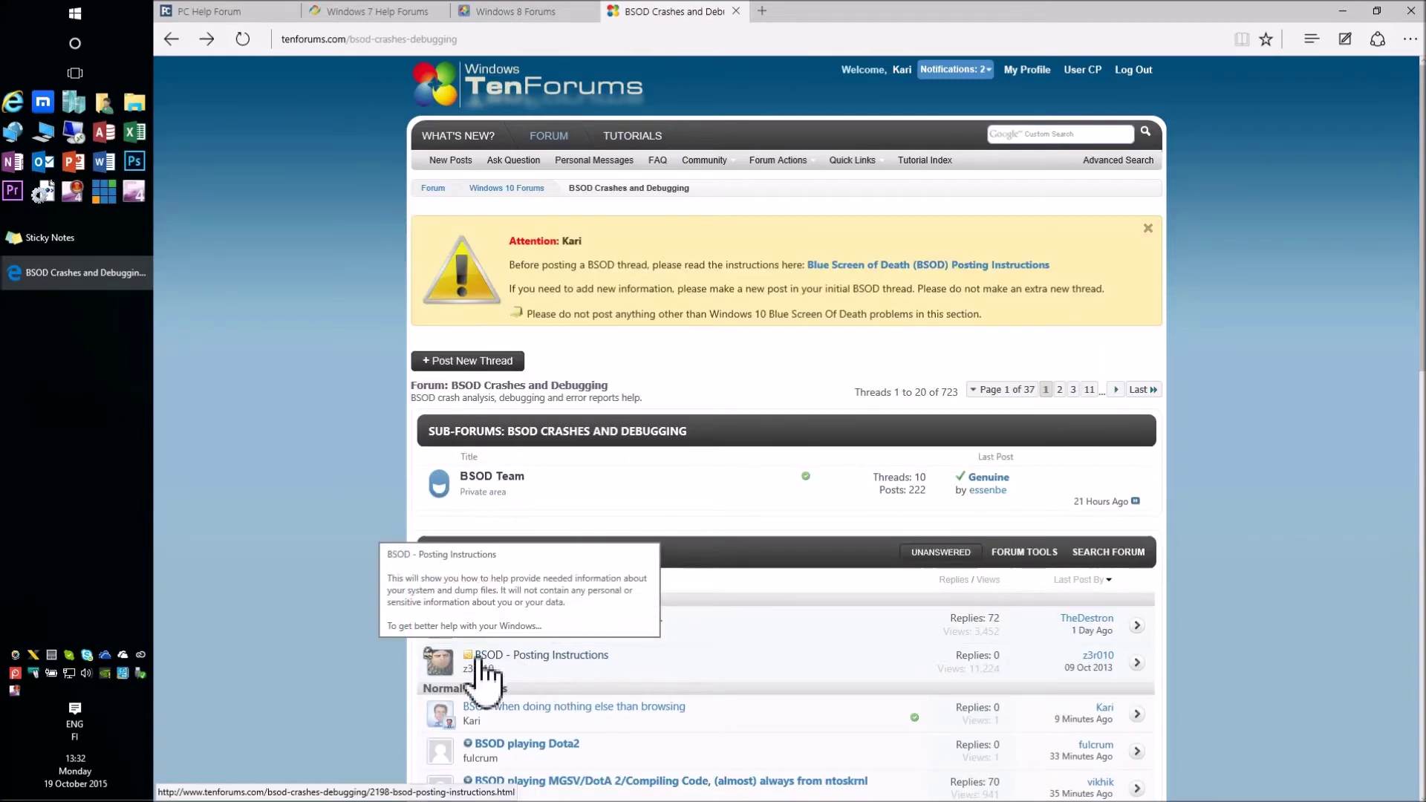
click(563, 664)
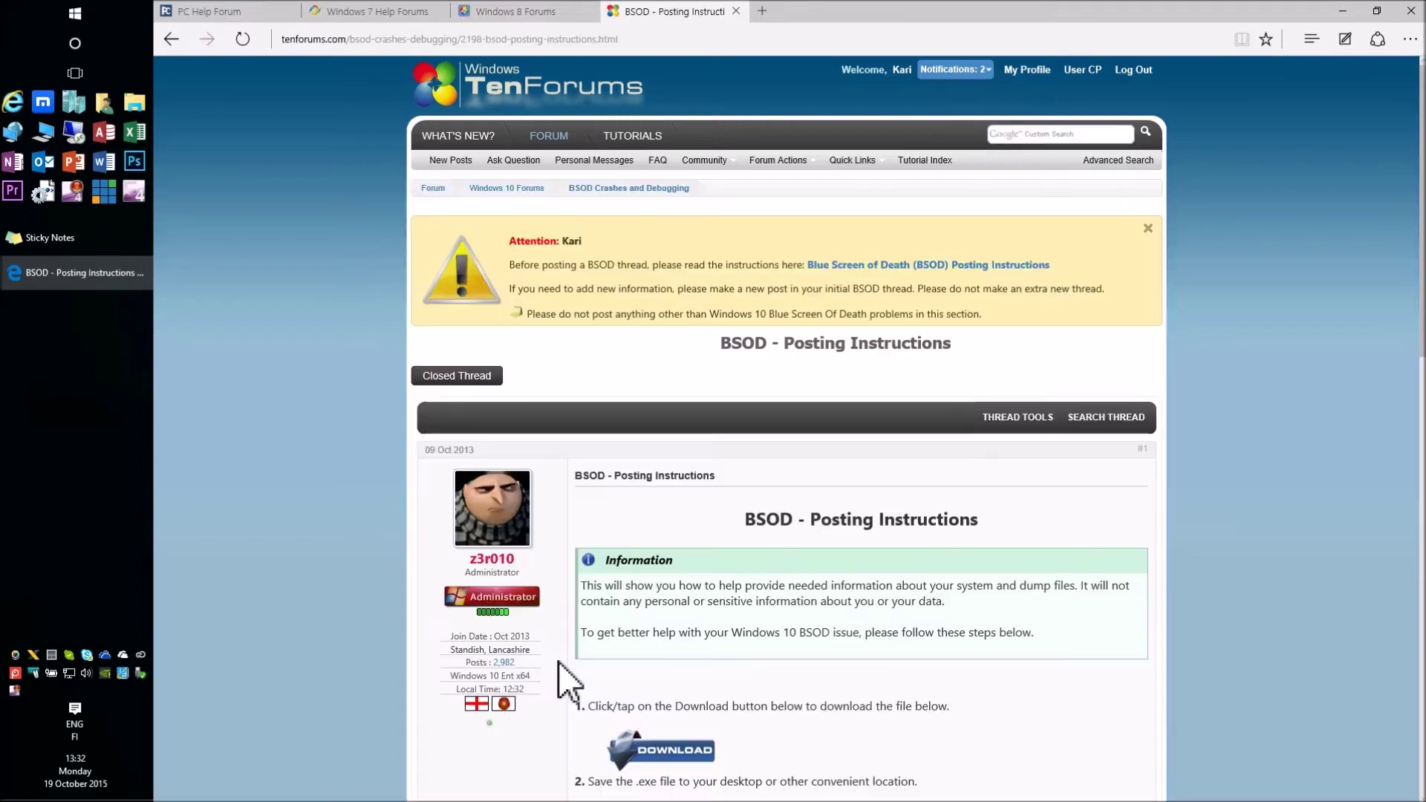
scroll(613, 292, down, 2)
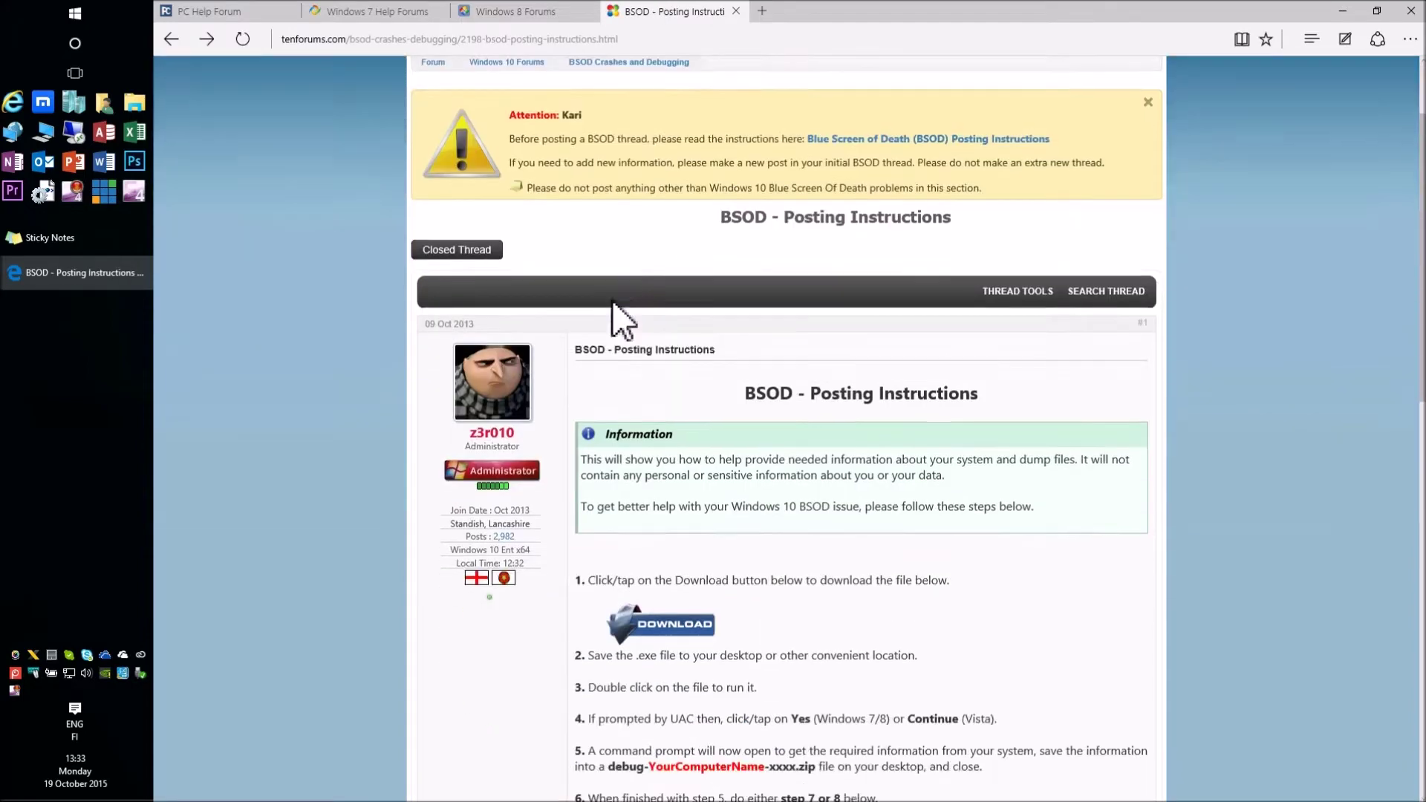
scroll(619, 312, down, 1)
scroll(616, 310, down, 2)
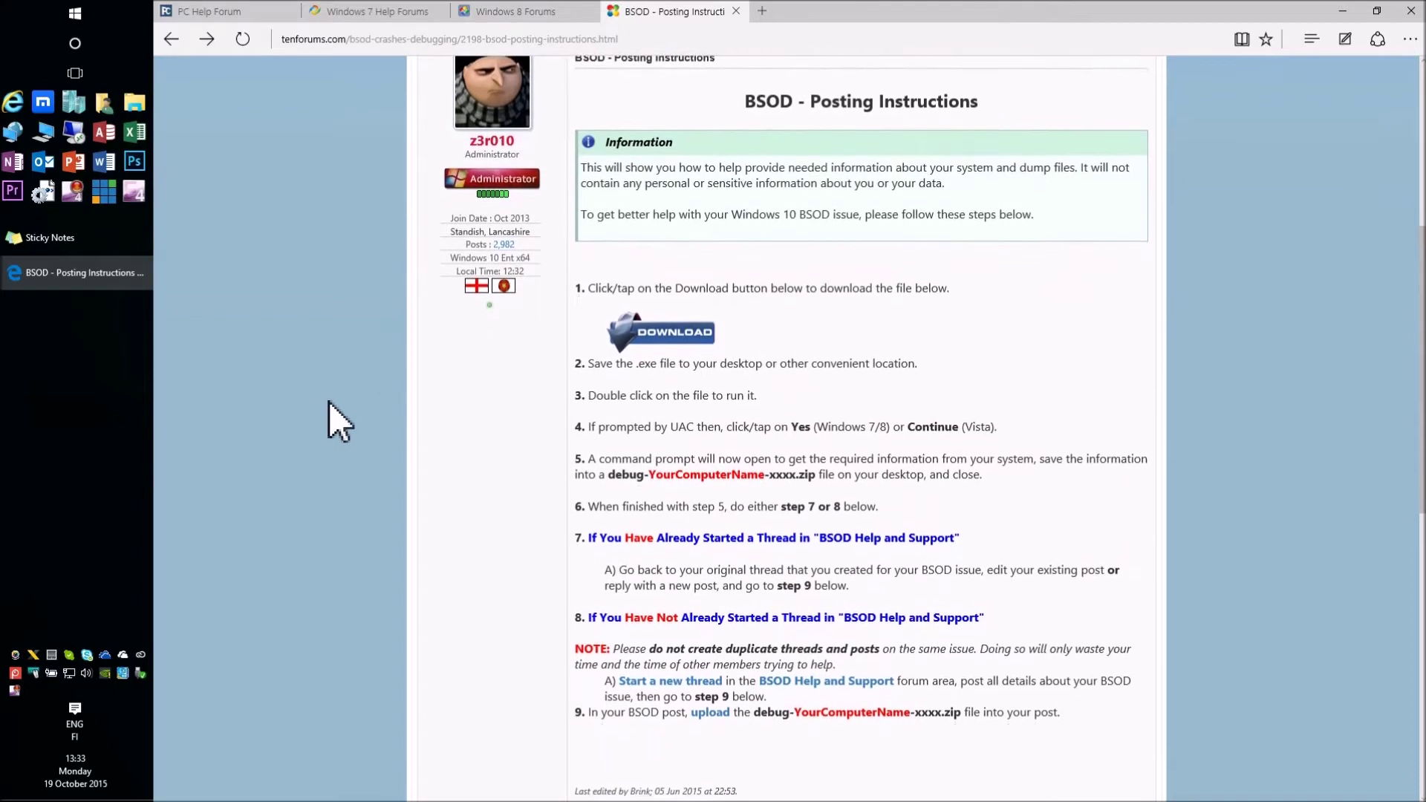
click(673, 335)
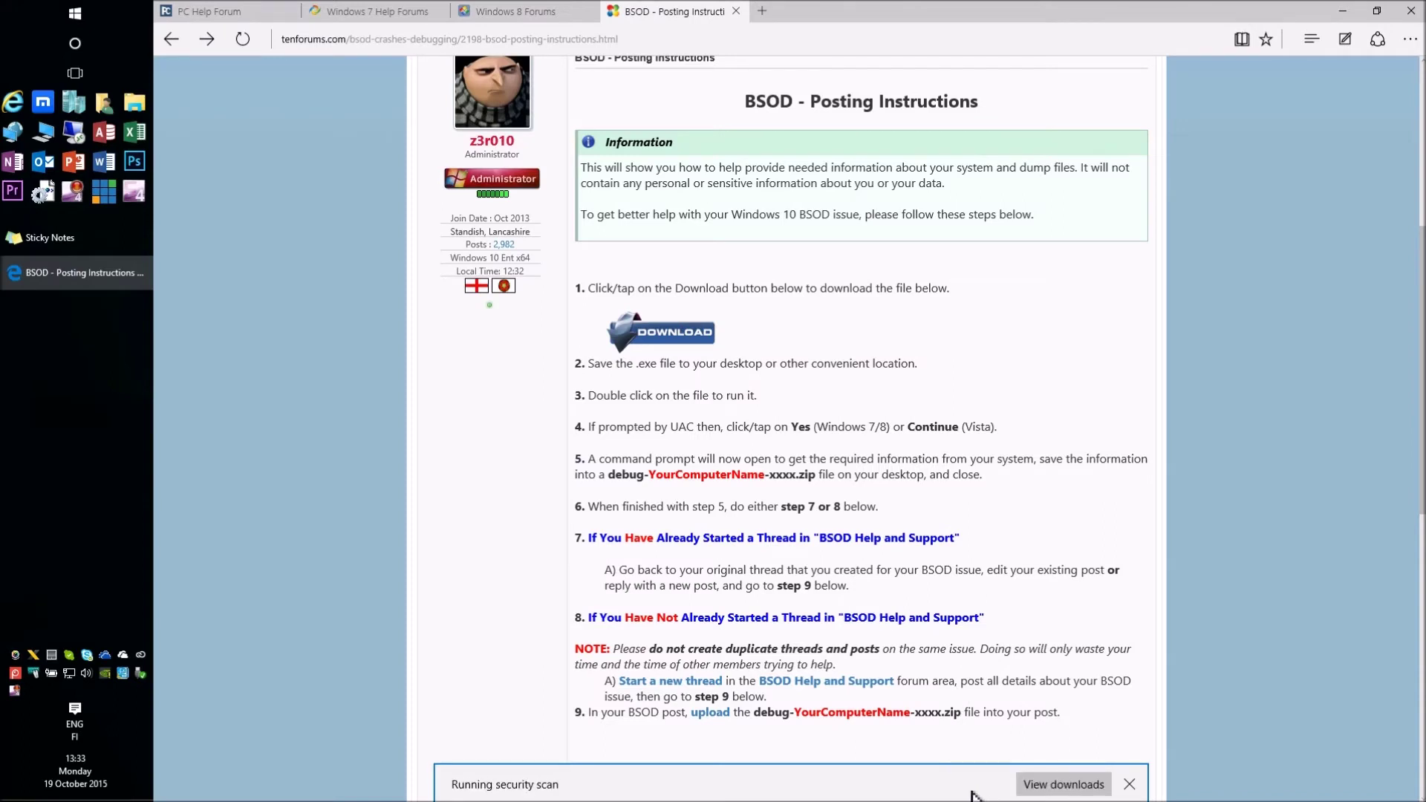
- Run dm_log_collector so it zips the logs to the desktop, then dismiss it
click(965, 785)
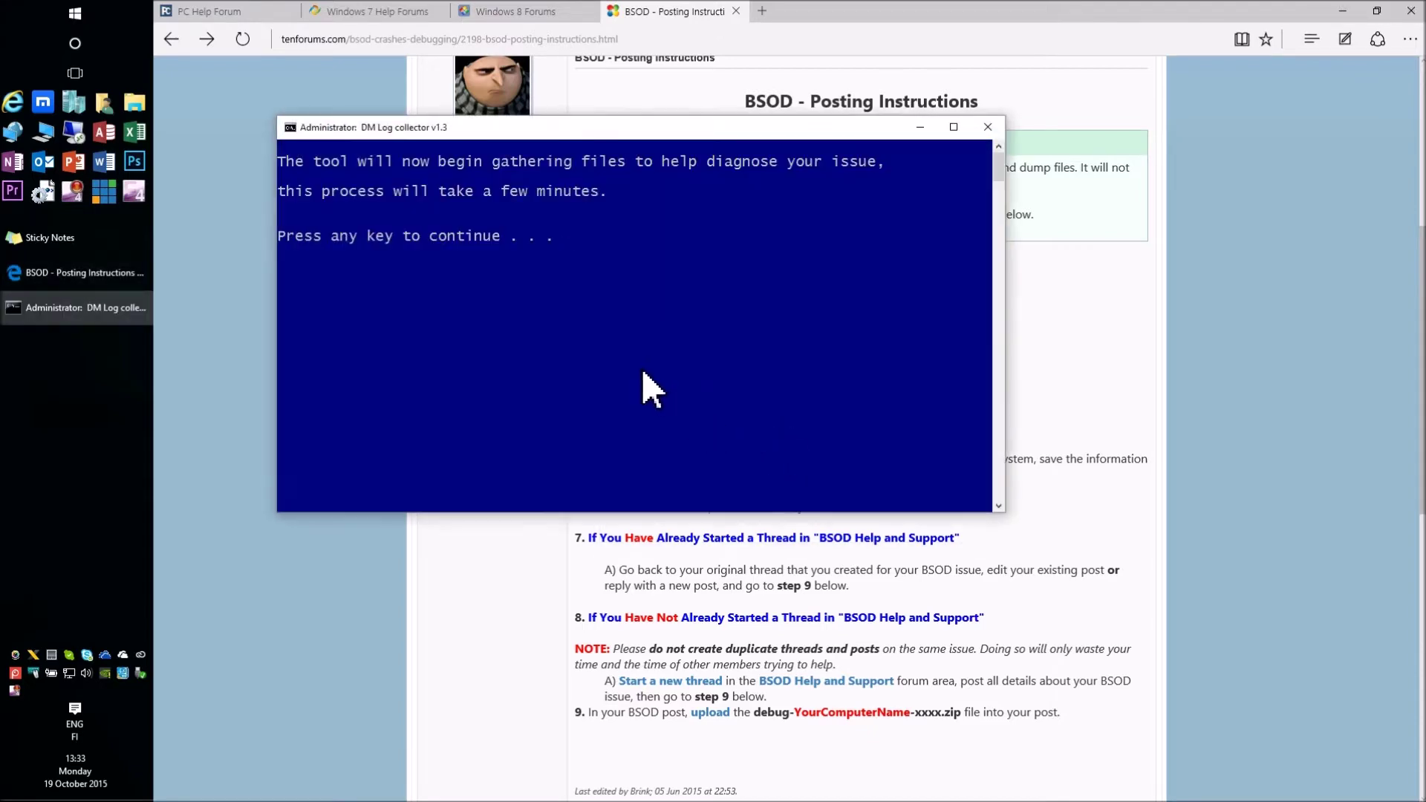
key(Return)
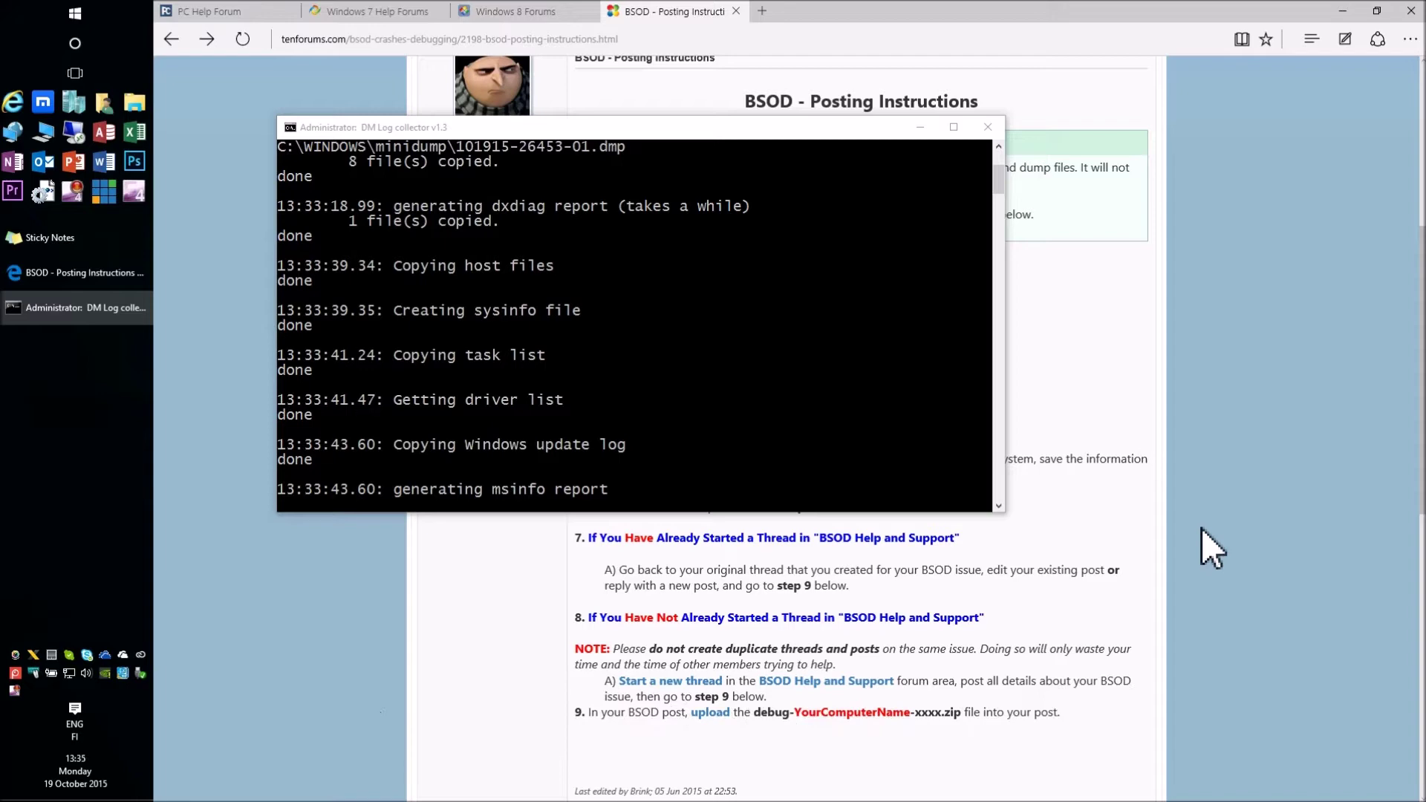
click(636, 507)
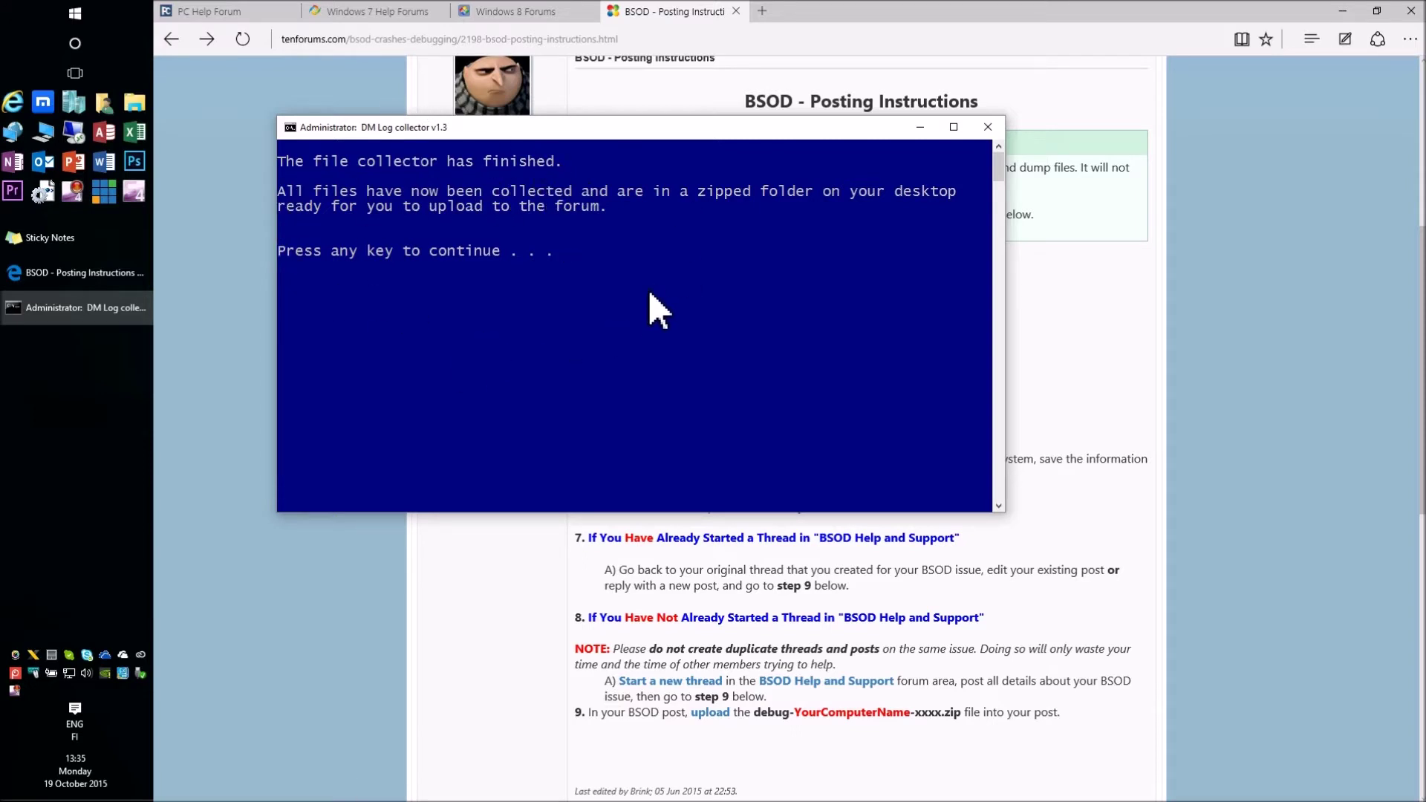
key(Return)
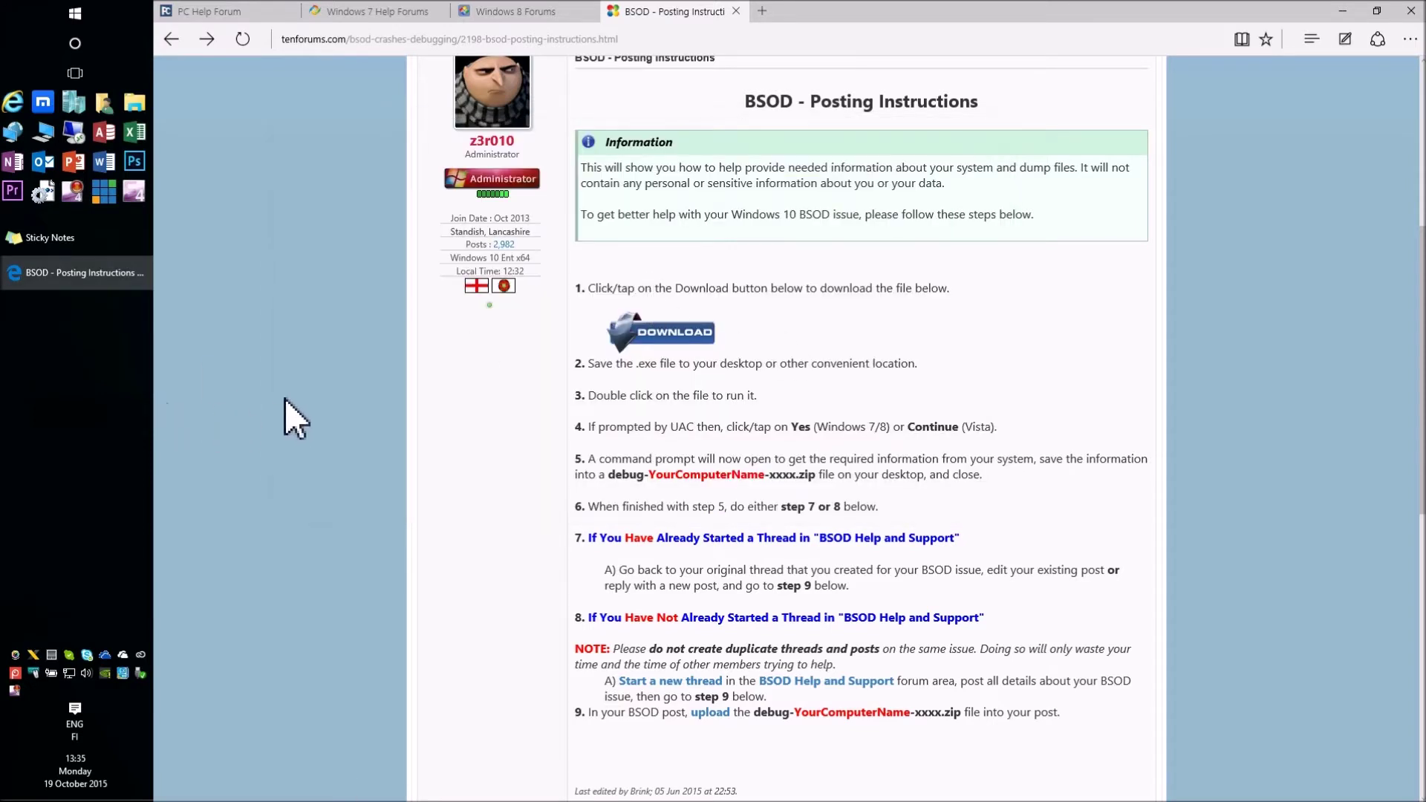
- Go back to the BSOD Crashes and Debugging forum
key(alt+Left)
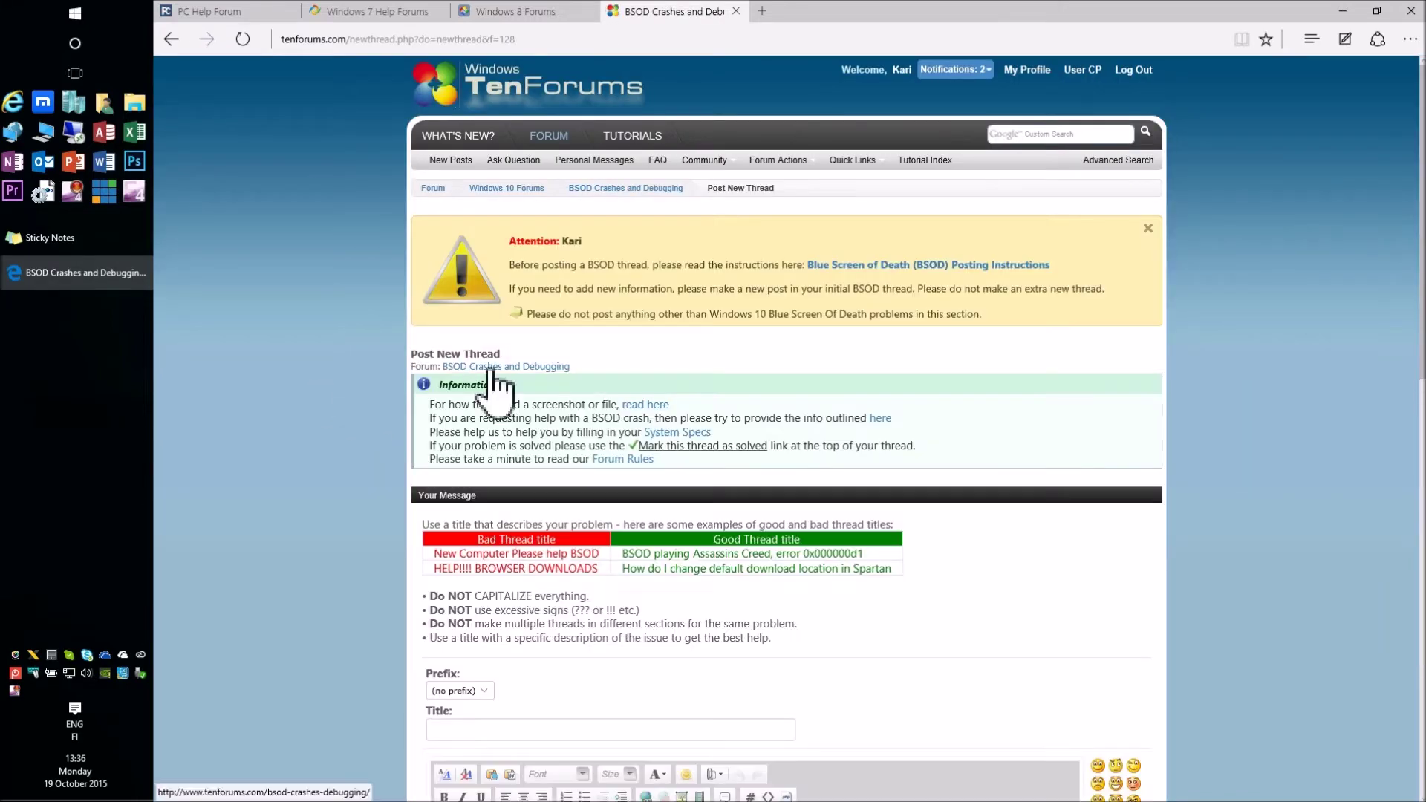
scroll(941, 434, down, 2)
scroll(940, 435, down, 1)
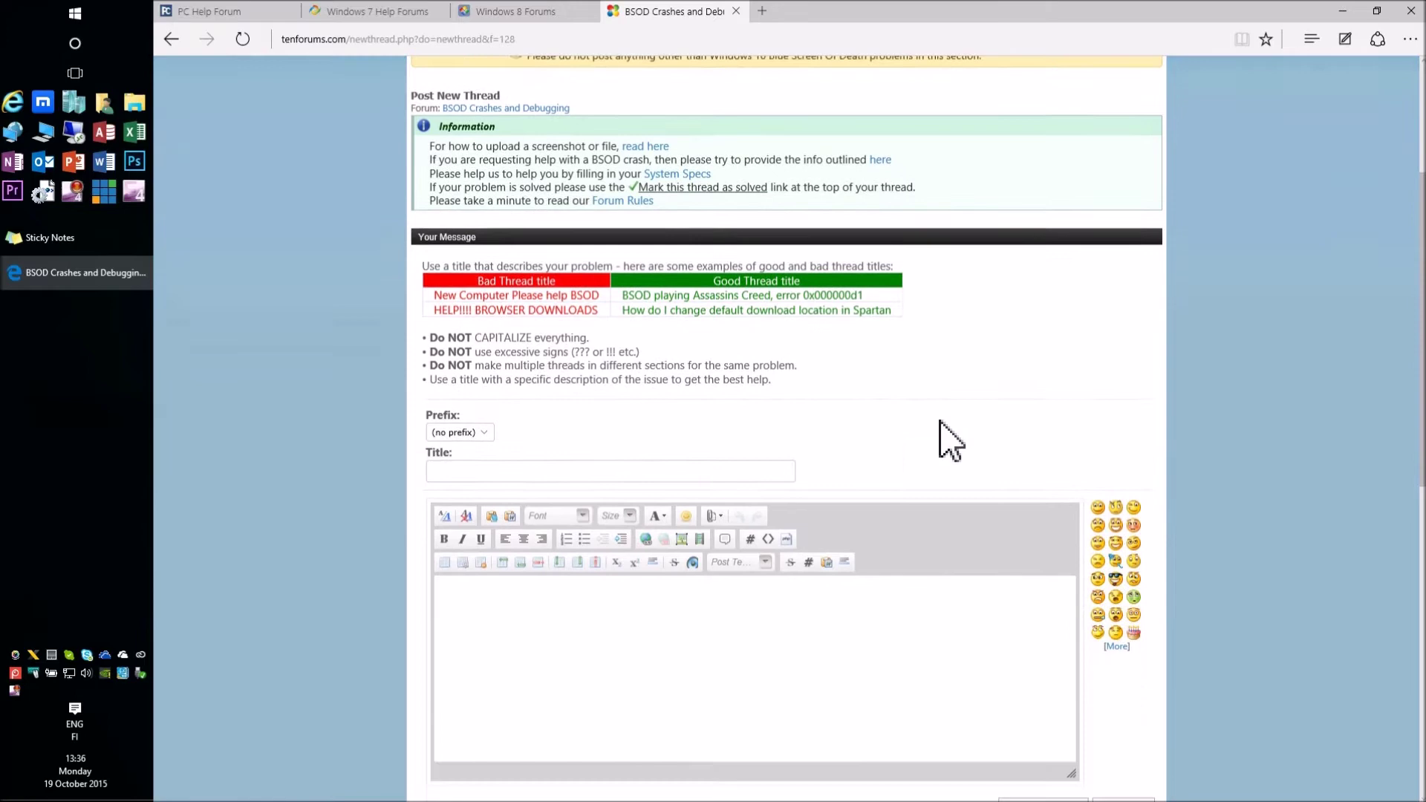
scroll(941, 434, down, 1)
scroll(942, 434, down, 1)
scroll(941, 435, down, 1)
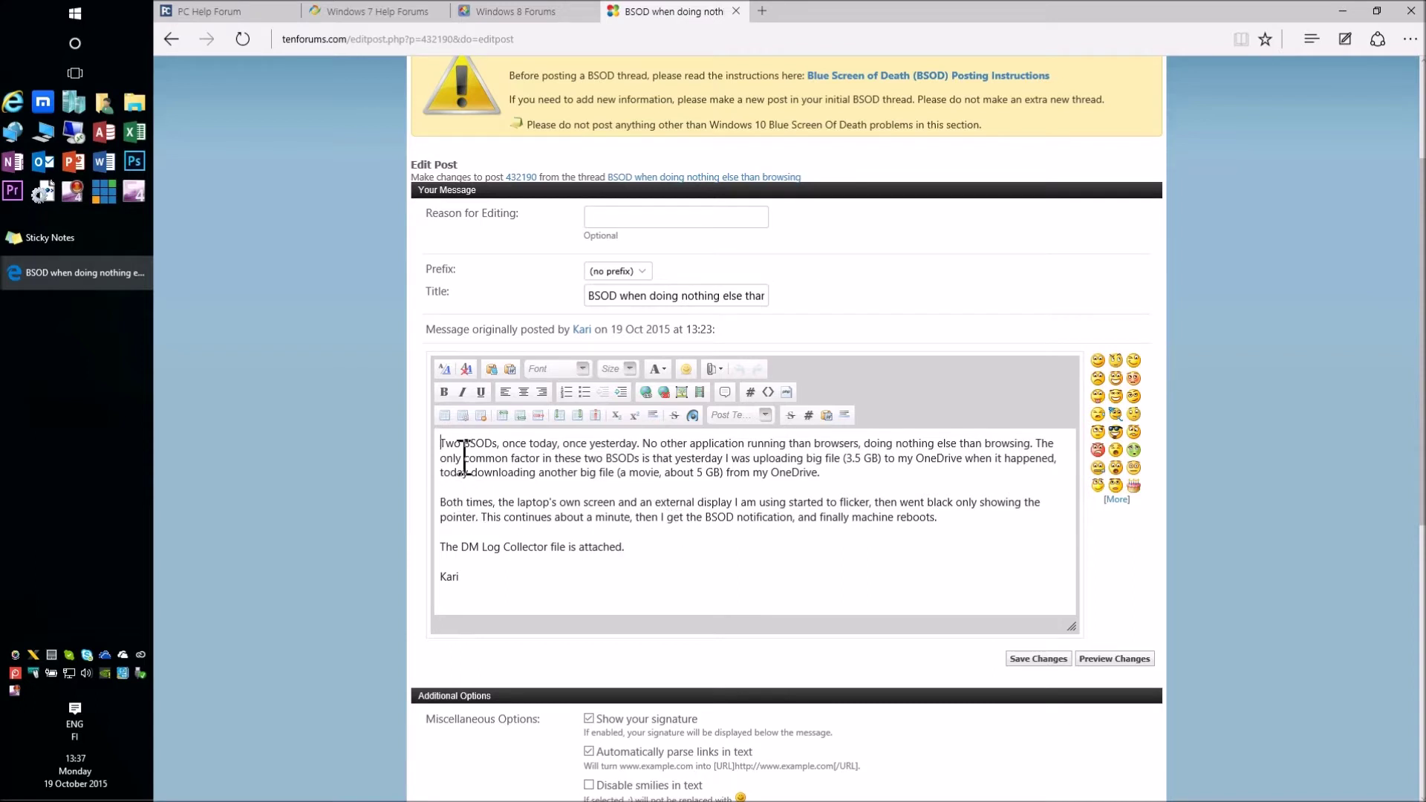
- Open the post's Manage Attachments window, reposition it, and bring up the Add Files panel
drag(465, 457, 651, 587)
click(717, 588)
click(714, 369)
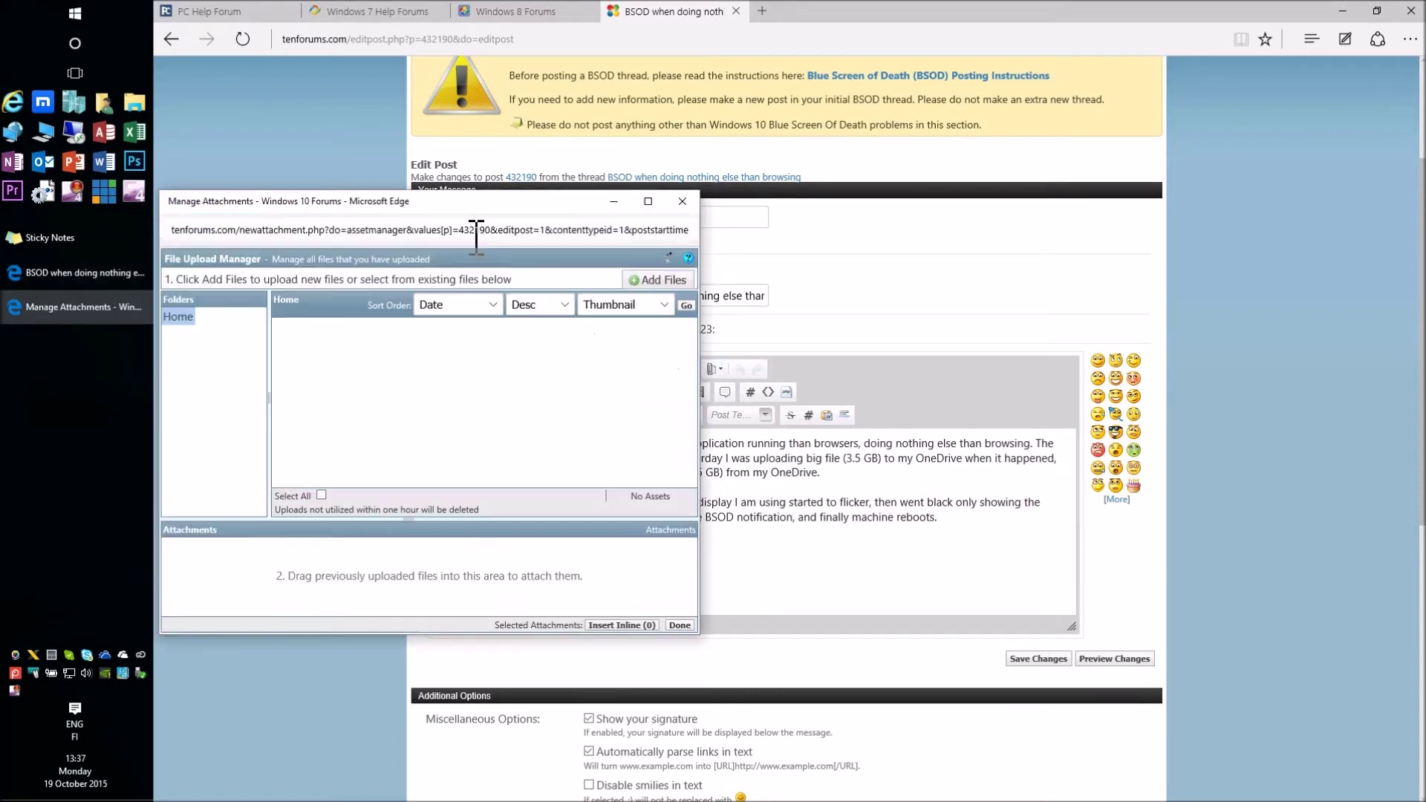
drag(478, 216, 722, 160)
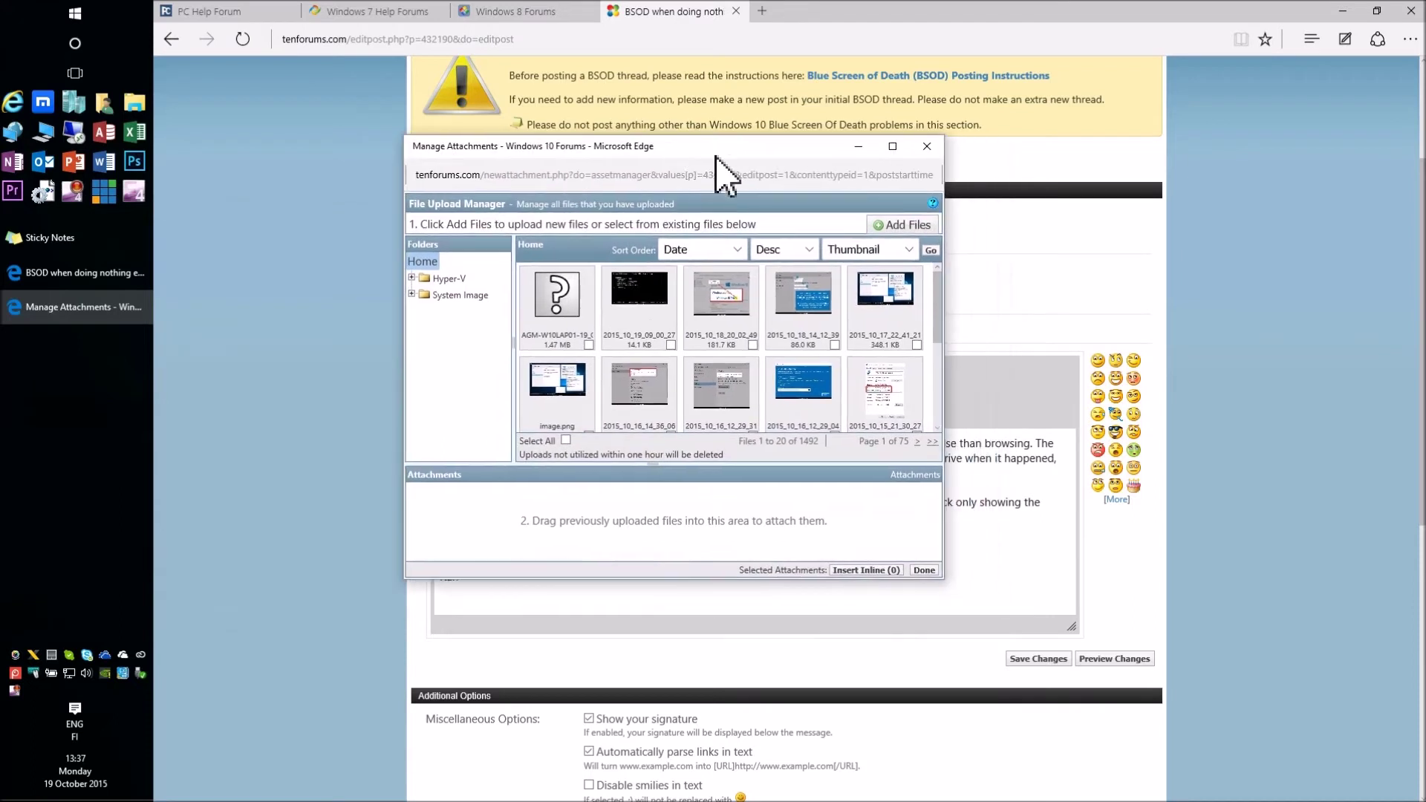
click(903, 225)
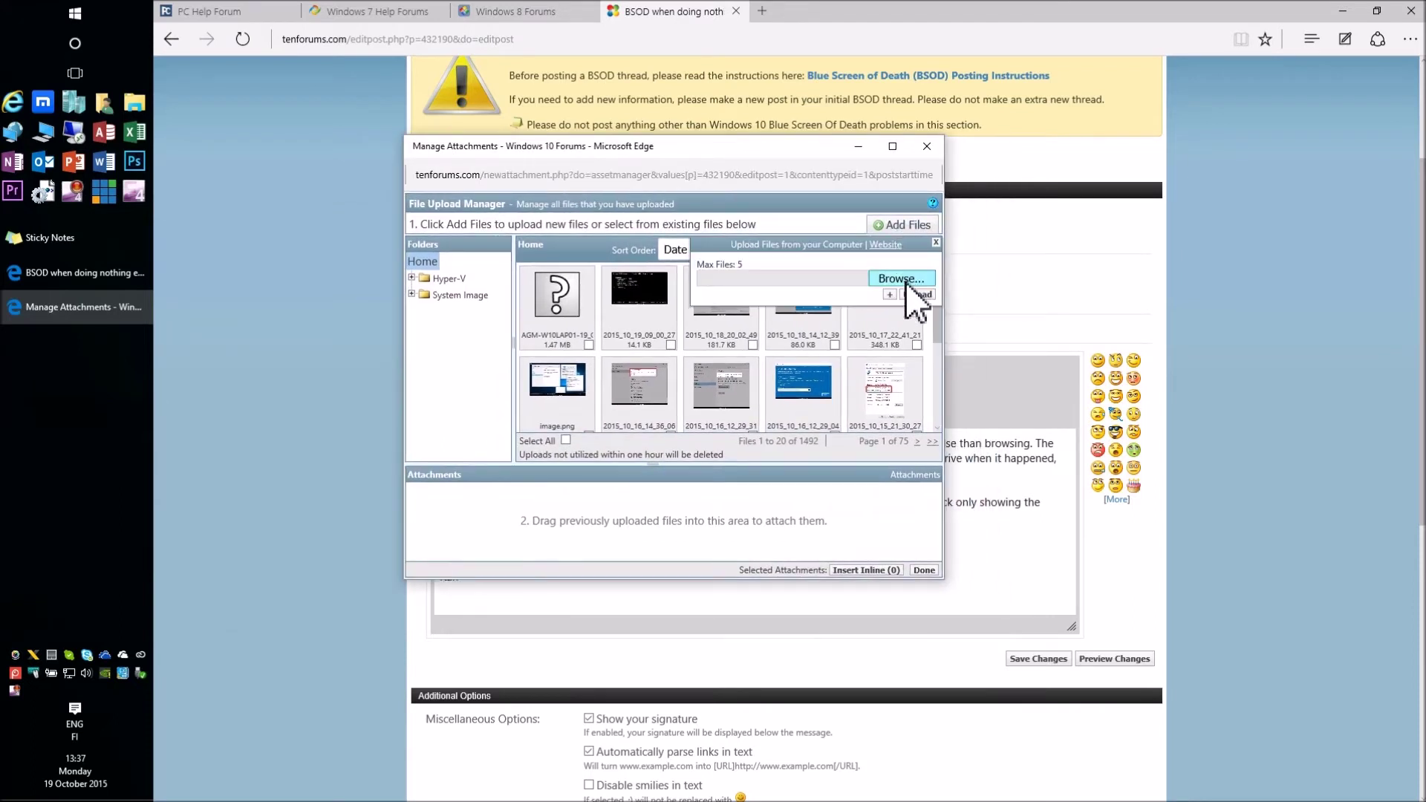
- Pick the DM Log Collector zip file from the Desktop folder for upload
click(883, 280)
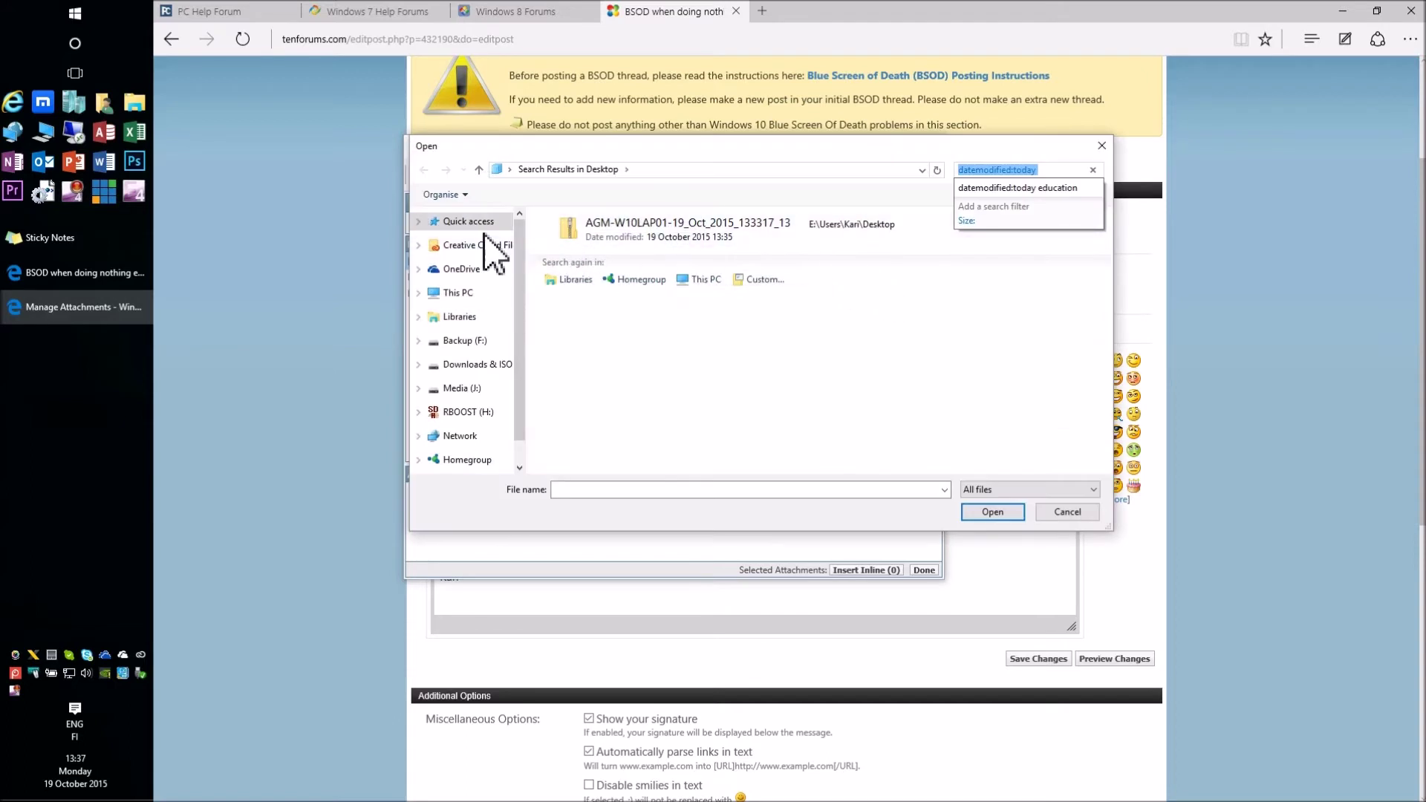
click(470, 222)
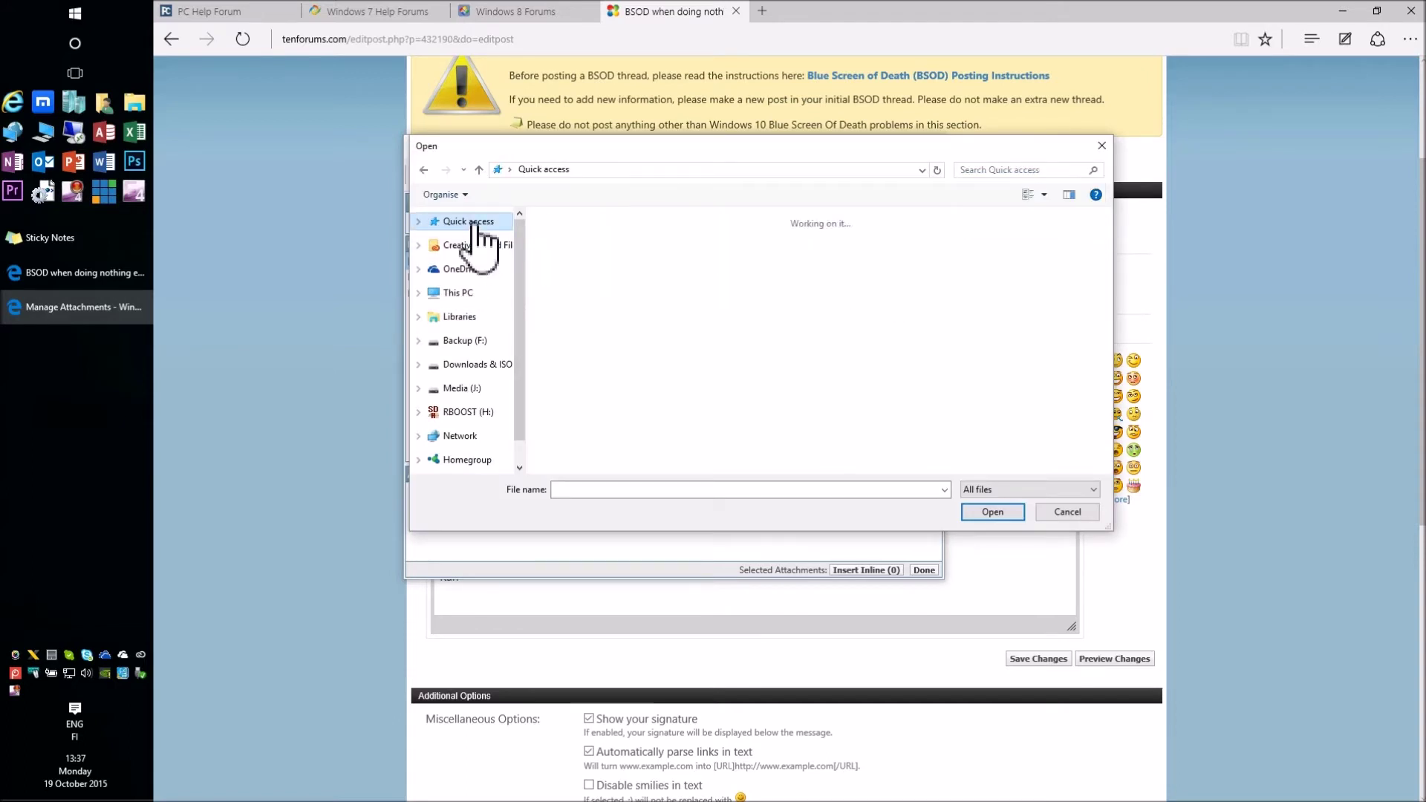
click(625, 304)
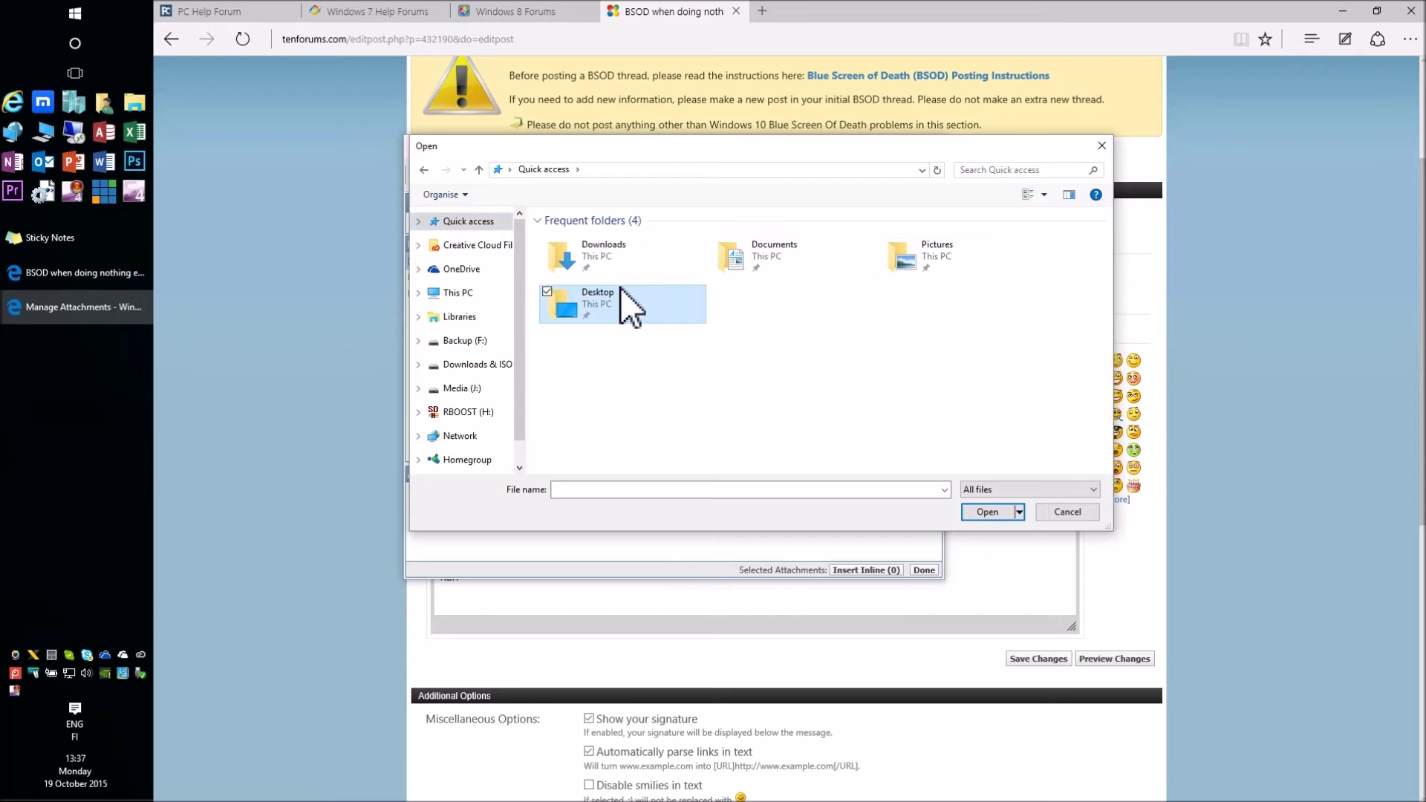
double_click(618, 296)
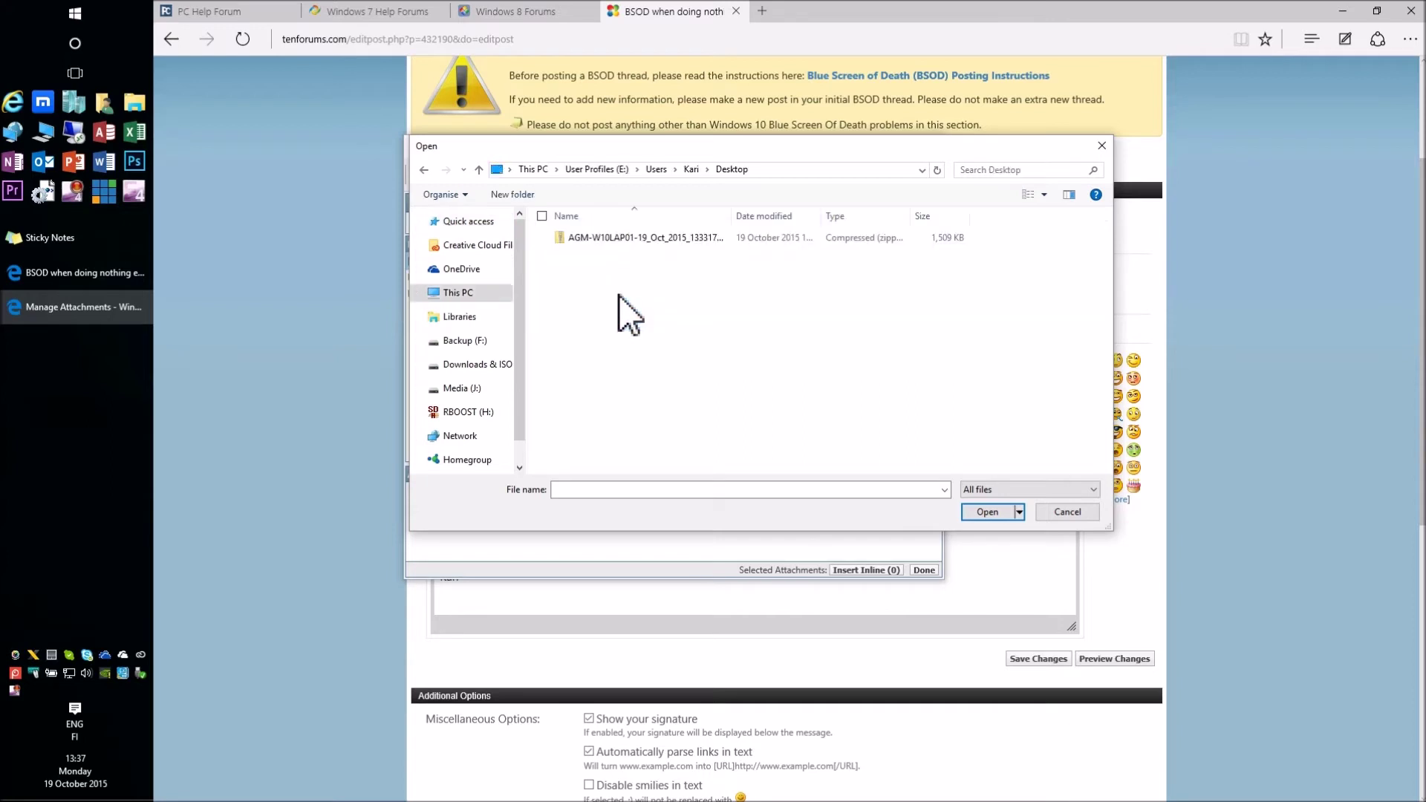
click(655, 240)
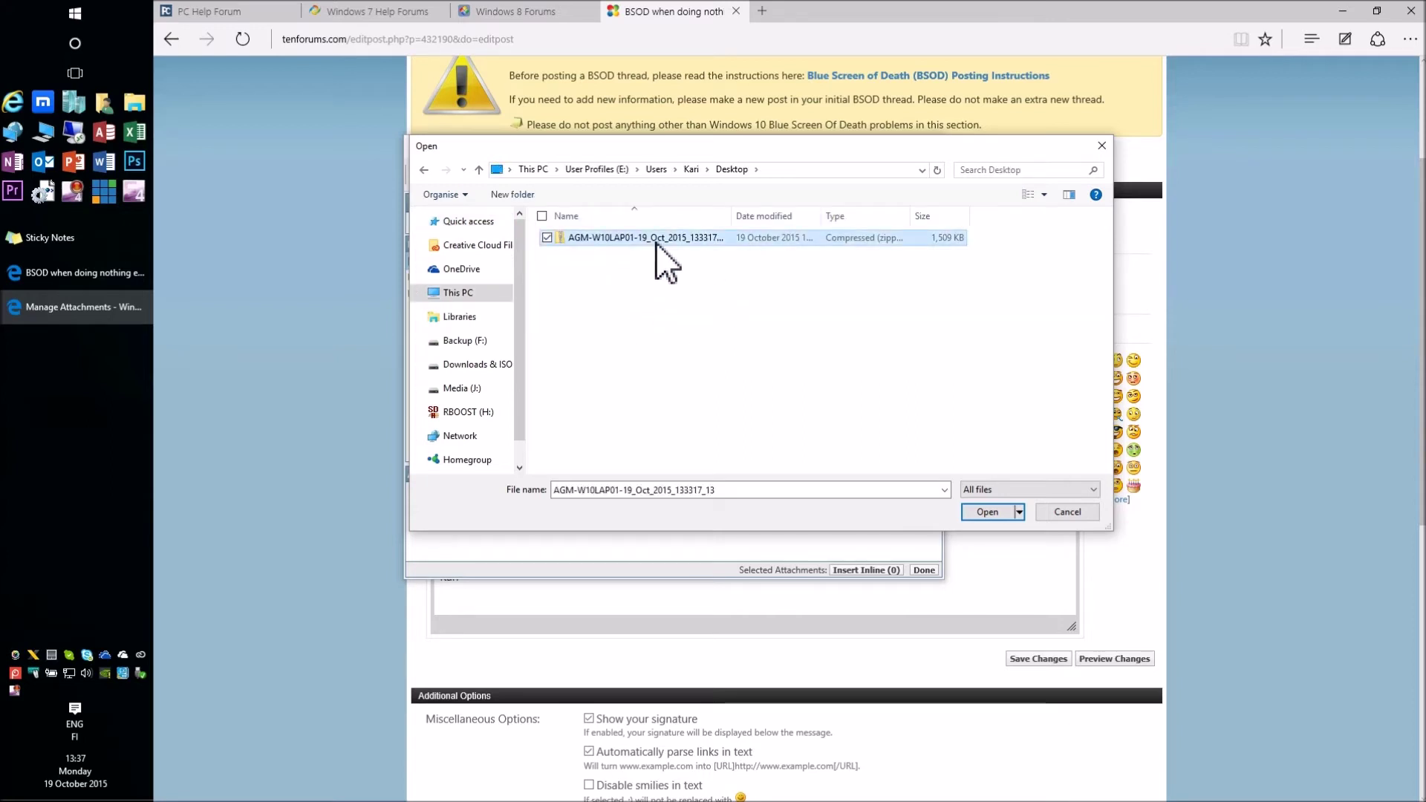
click(984, 513)
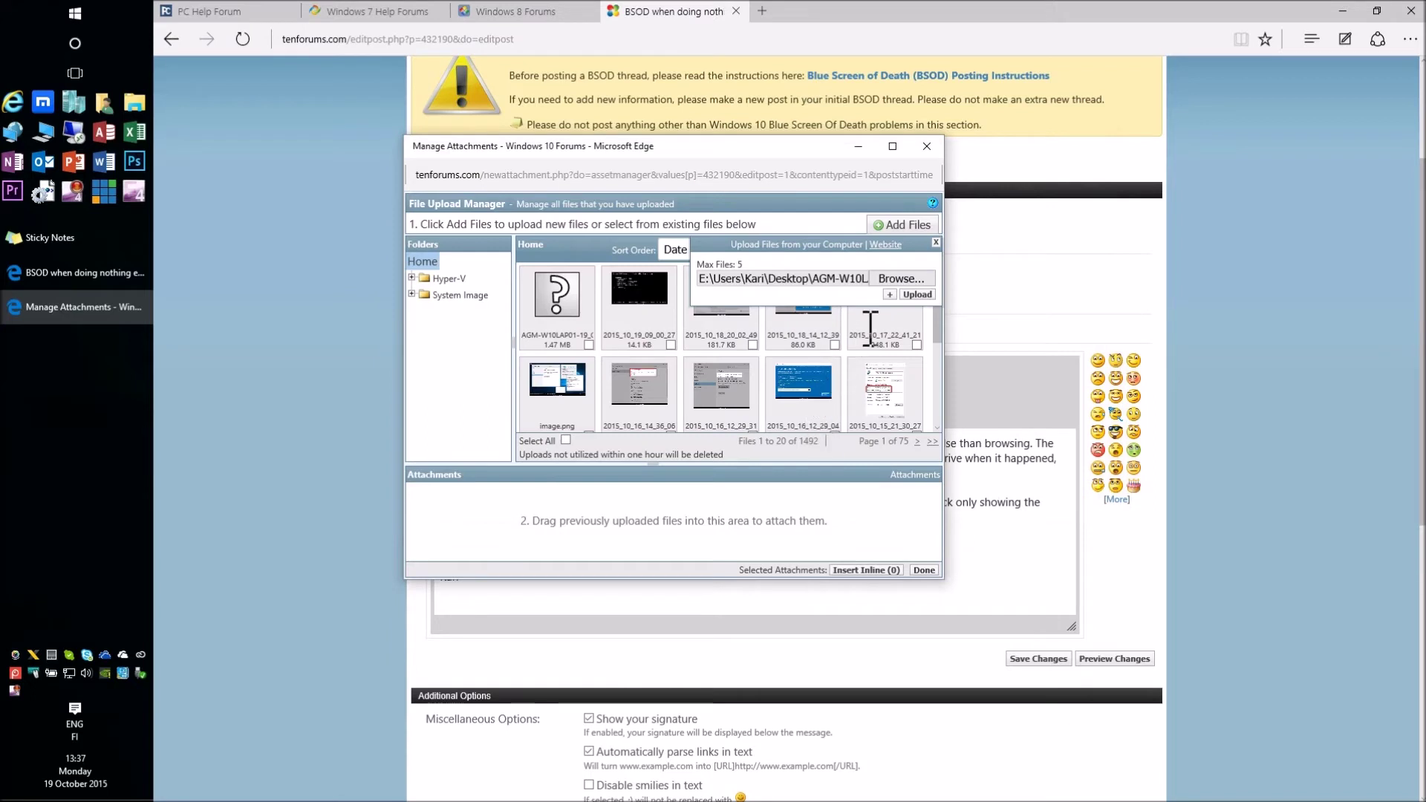
- Upload the chosen zip file and finish with Done
click(916, 296)
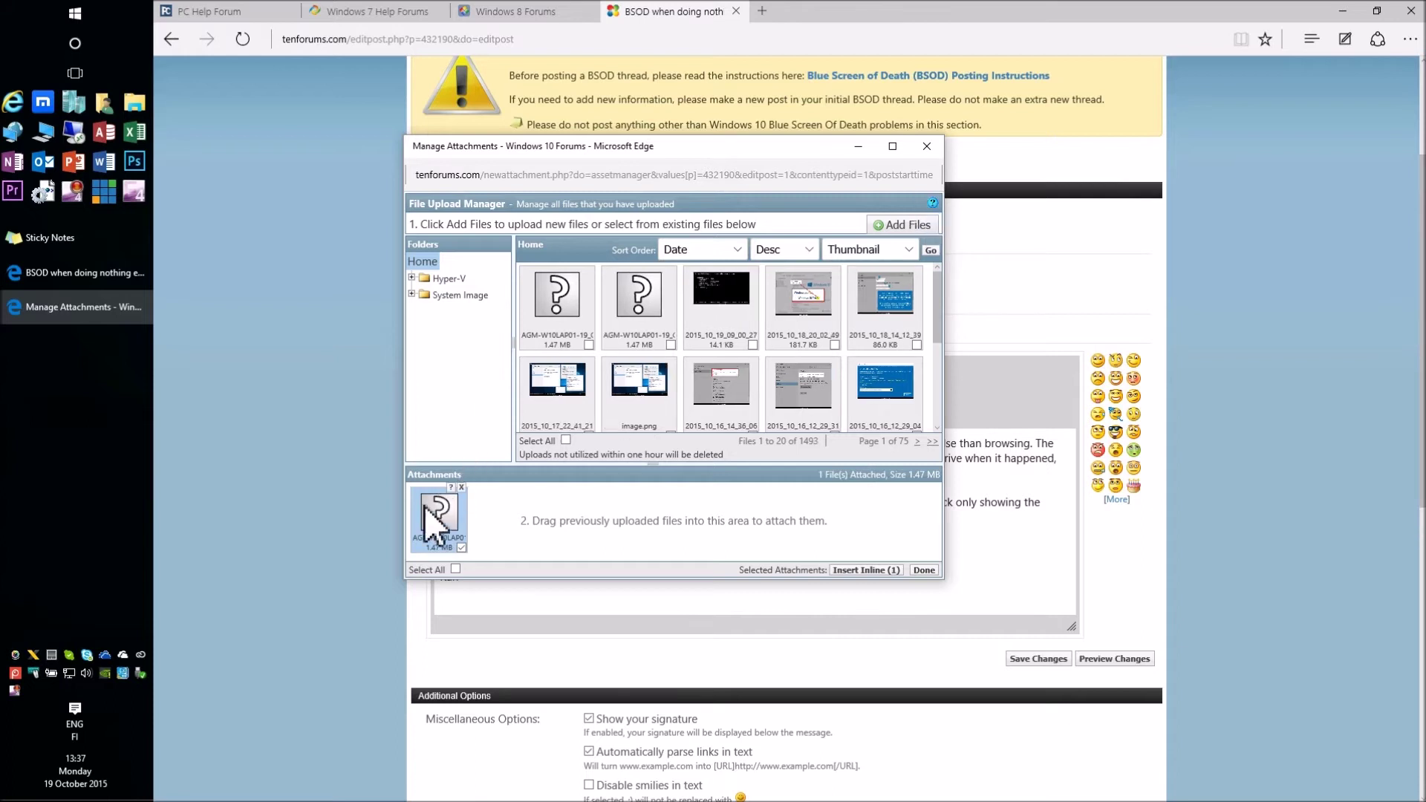
click(927, 571)
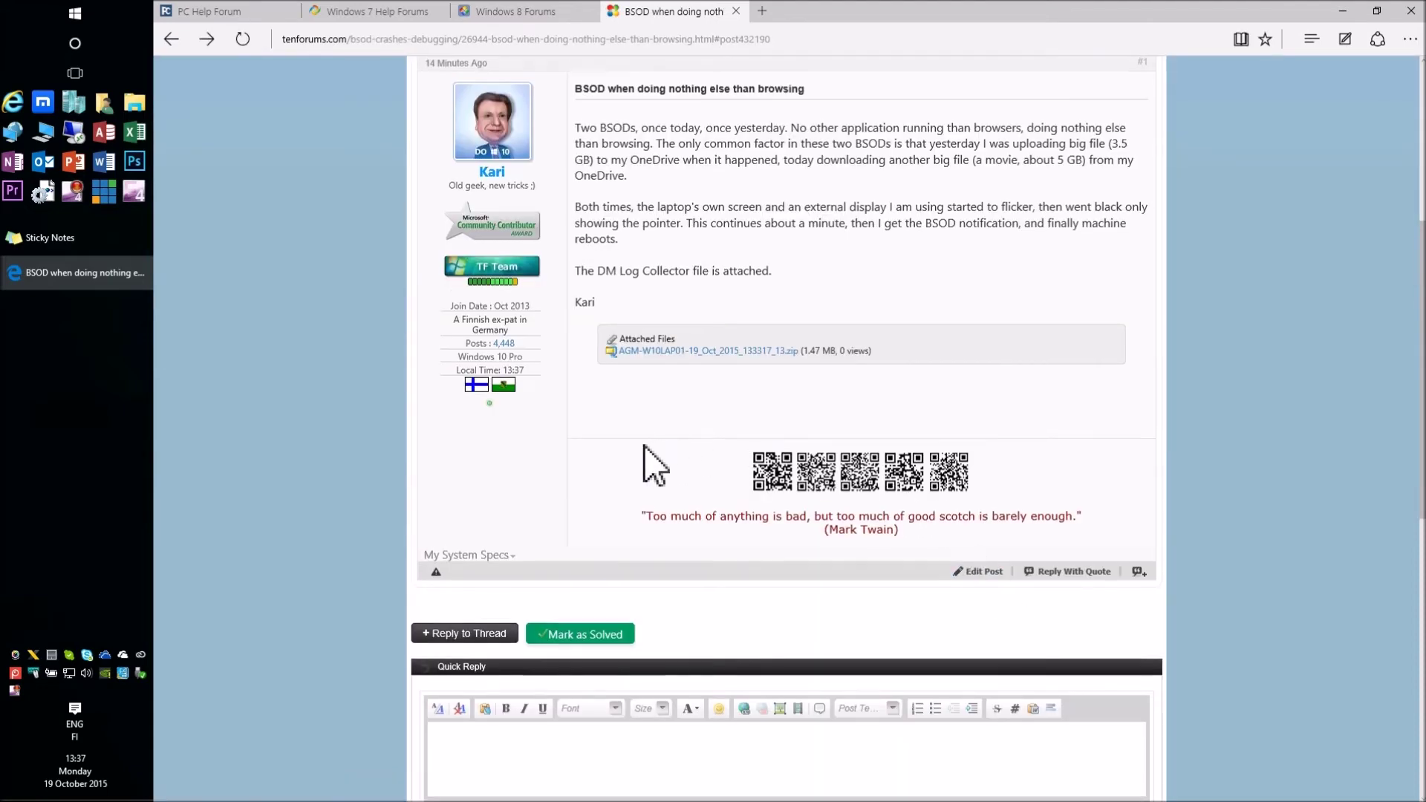
scroll(646, 460, up, 2)
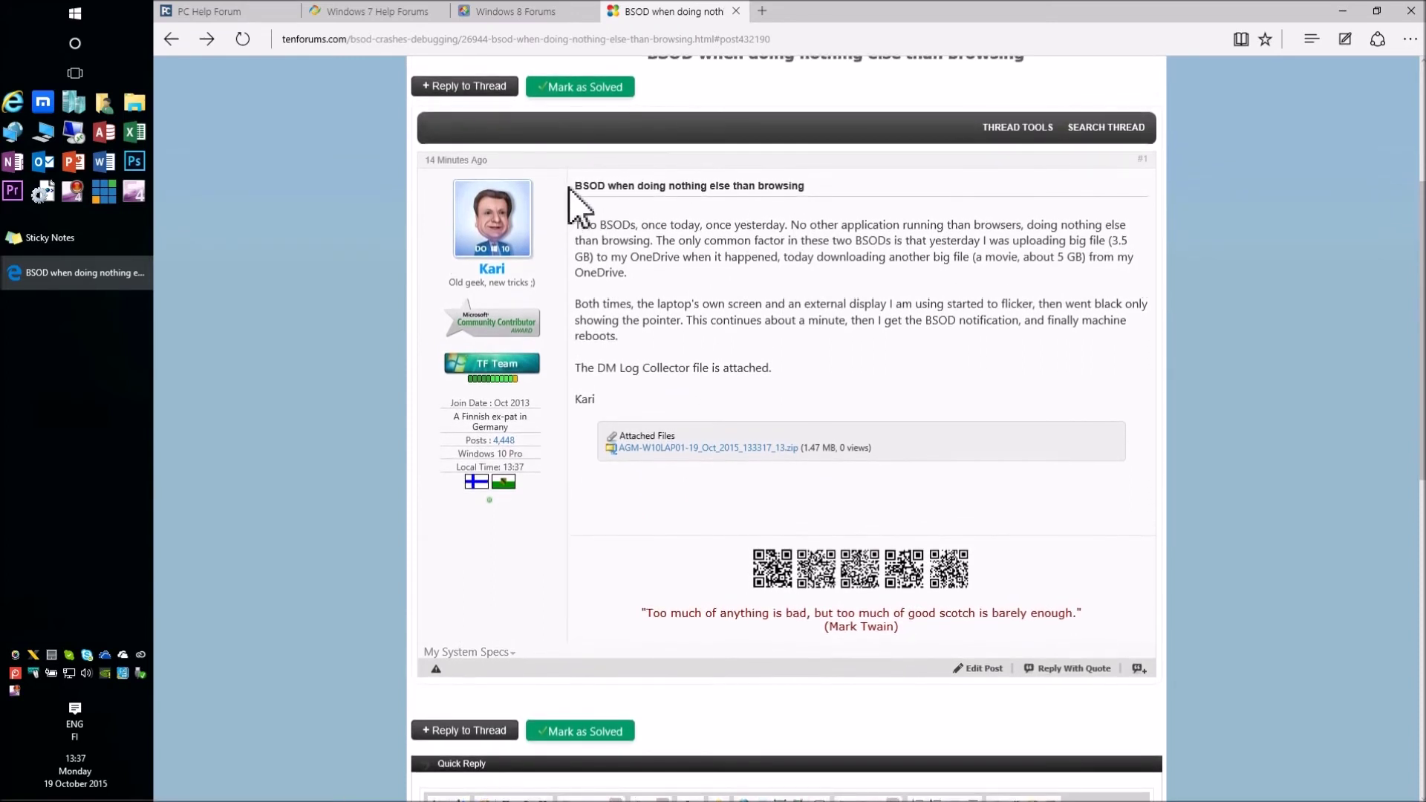